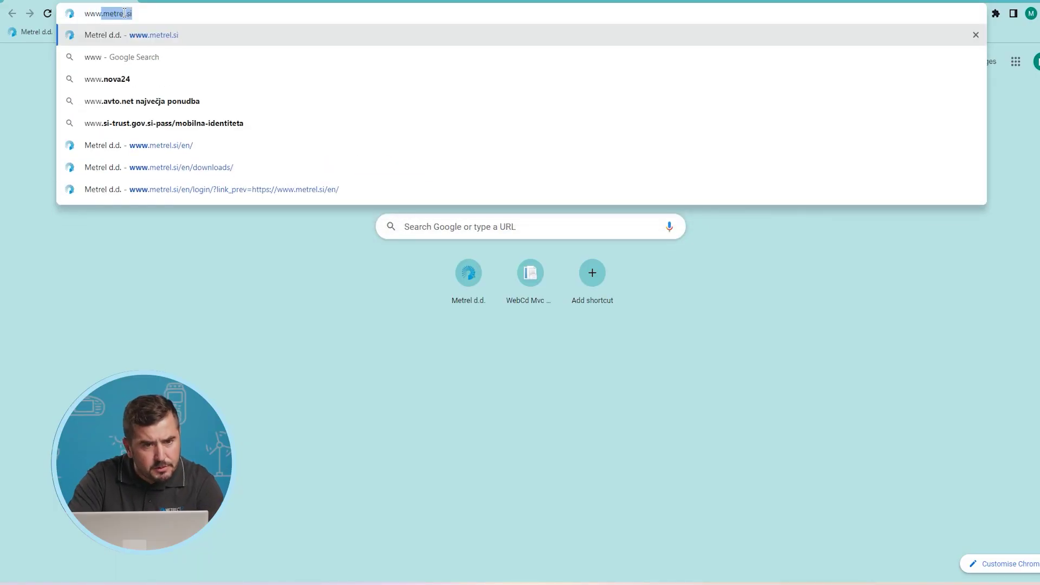
pyautogui.write('metre')
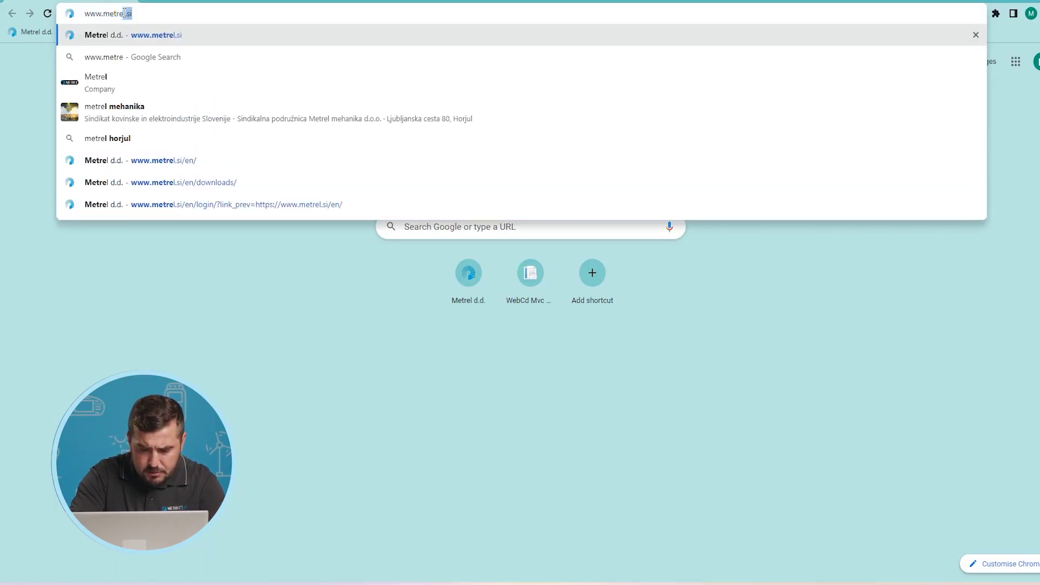
pyautogui.write('l.si')
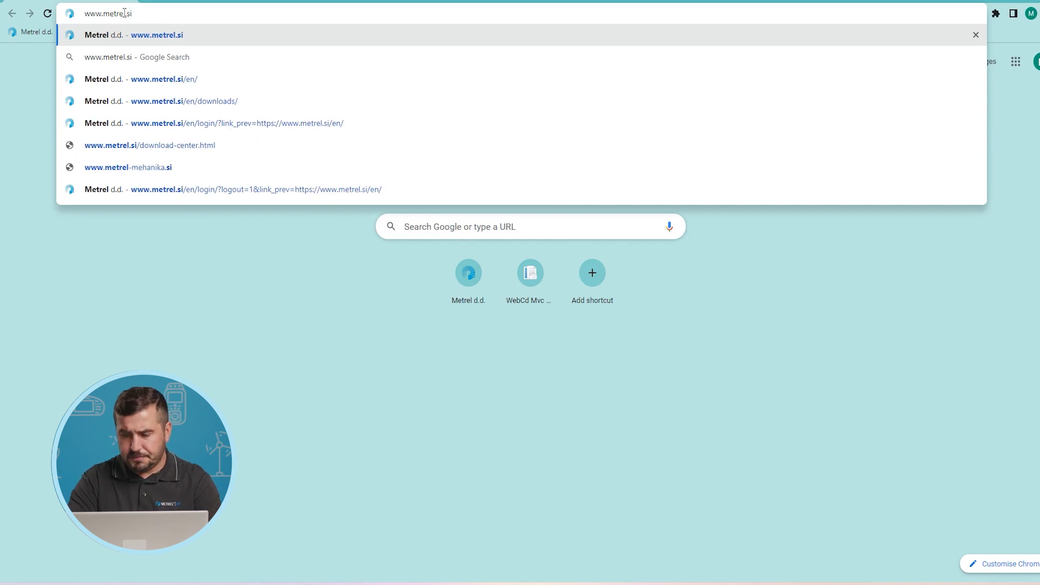
pyautogui.press('Return')
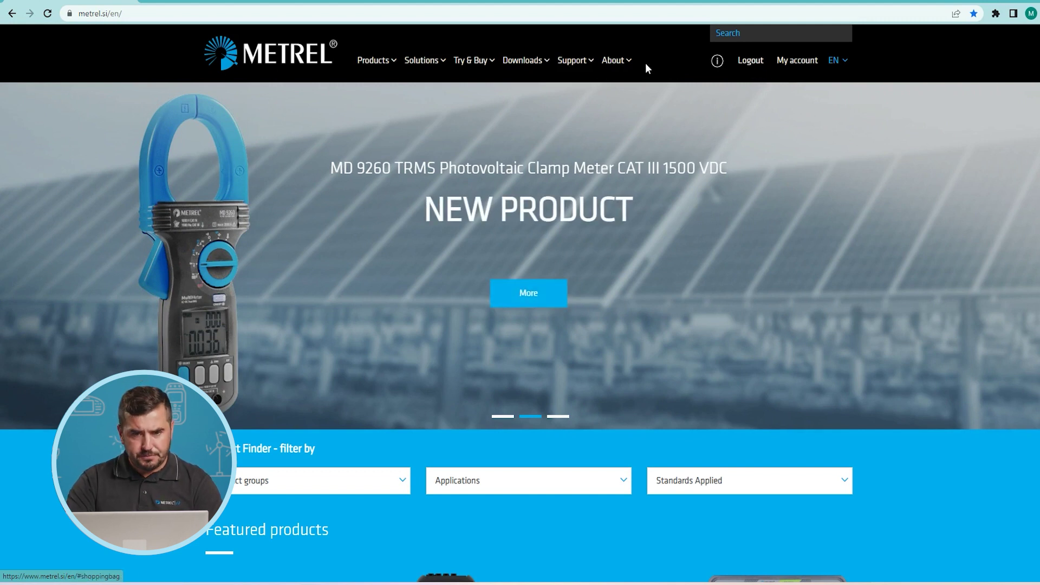
# Step: Search Product-related downloads for the MI 3360
pyautogui.moveTo(545, 67)
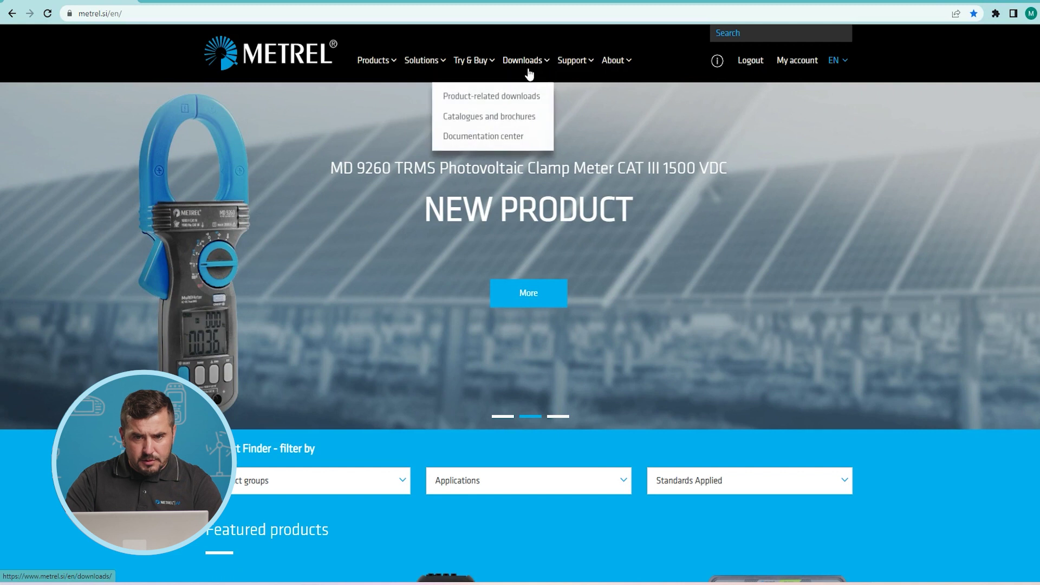
pyautogui.click(499, 97)
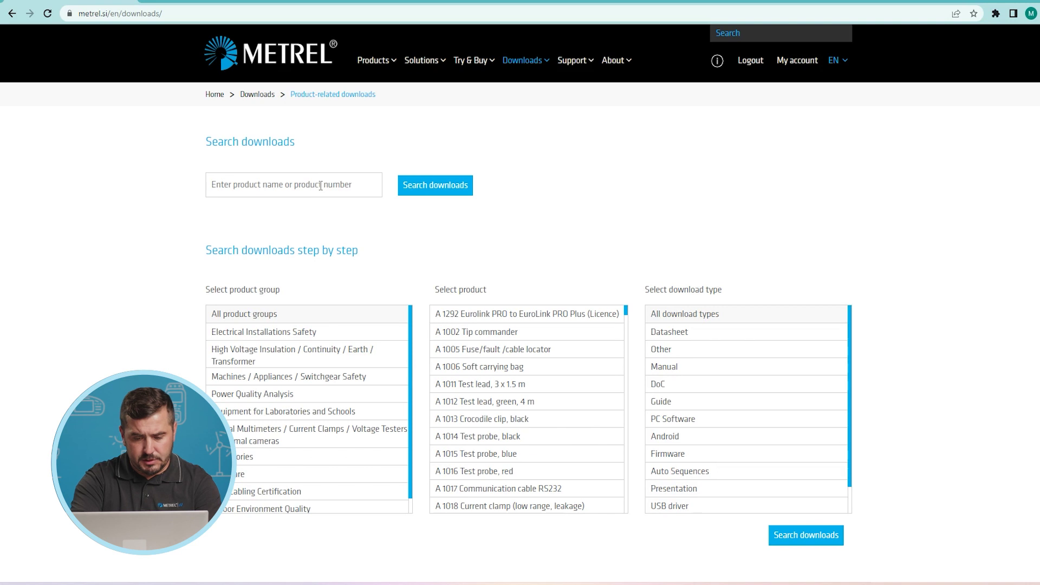
pyautogui.write('MI 3360')
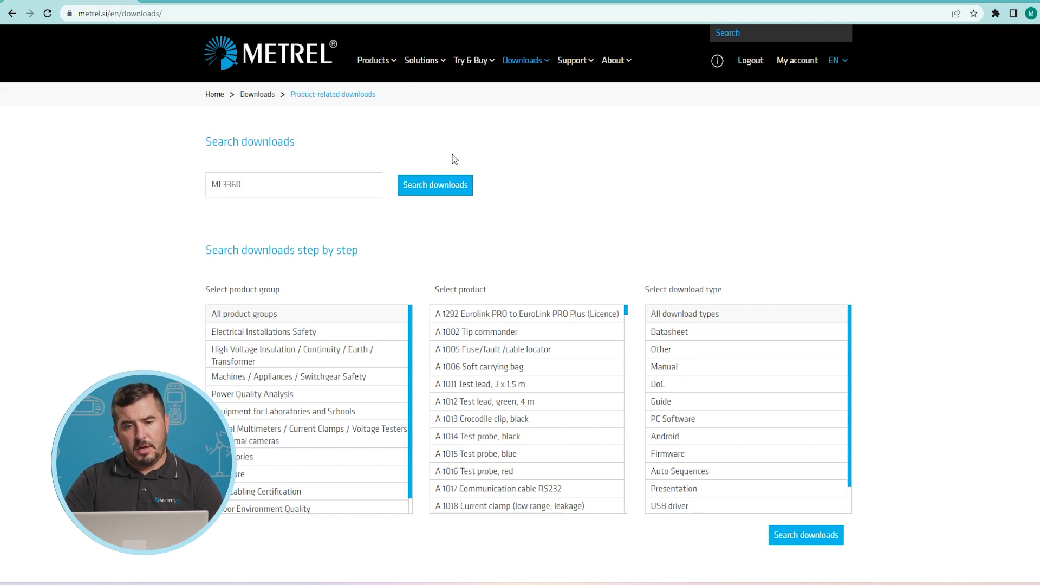
pyautogui.click(442, 190)
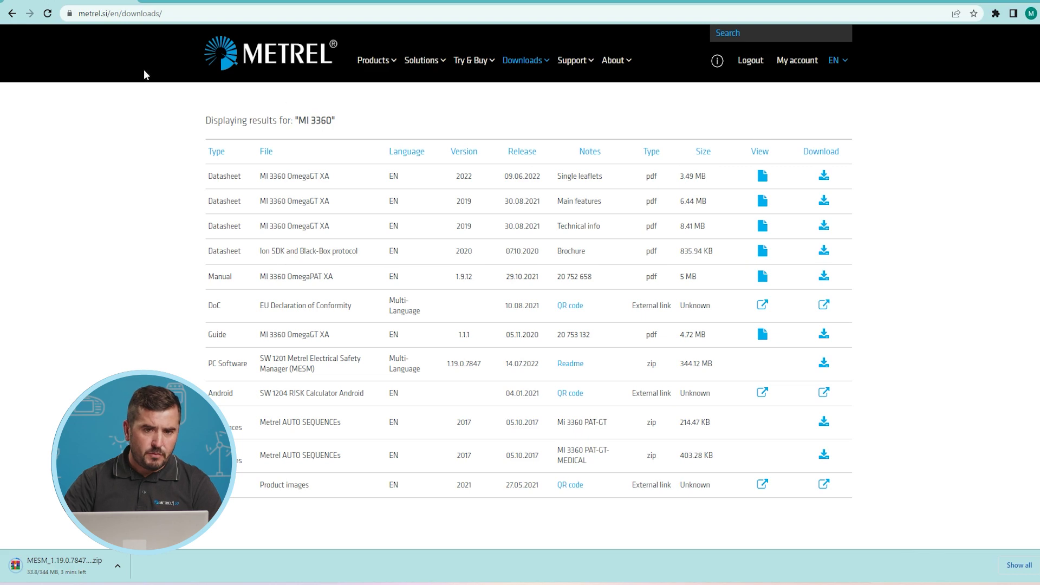
# Step: In a new tab, open doc.metrel.si and search documents by the saved instrument serial number
pyautogui.hotkey('ctrl', 't')
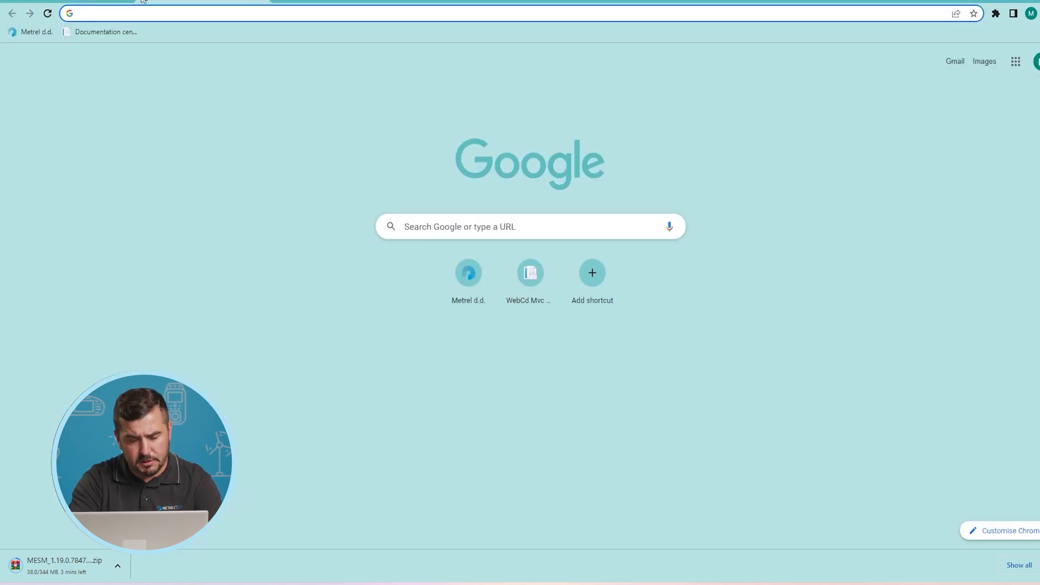
pyautogui.write('doc')
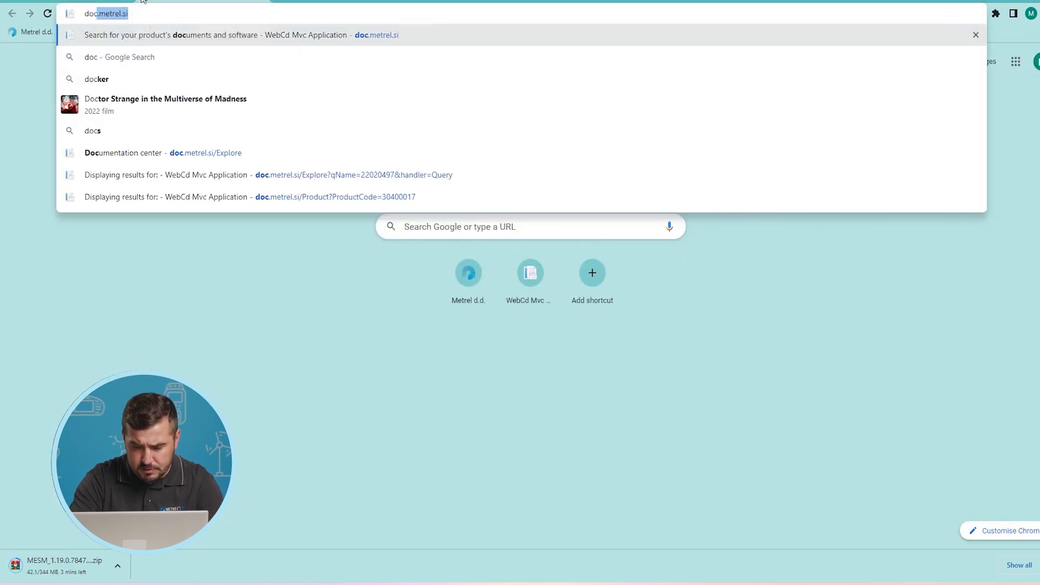
pyautogui.write('.metrel.si/Explore')
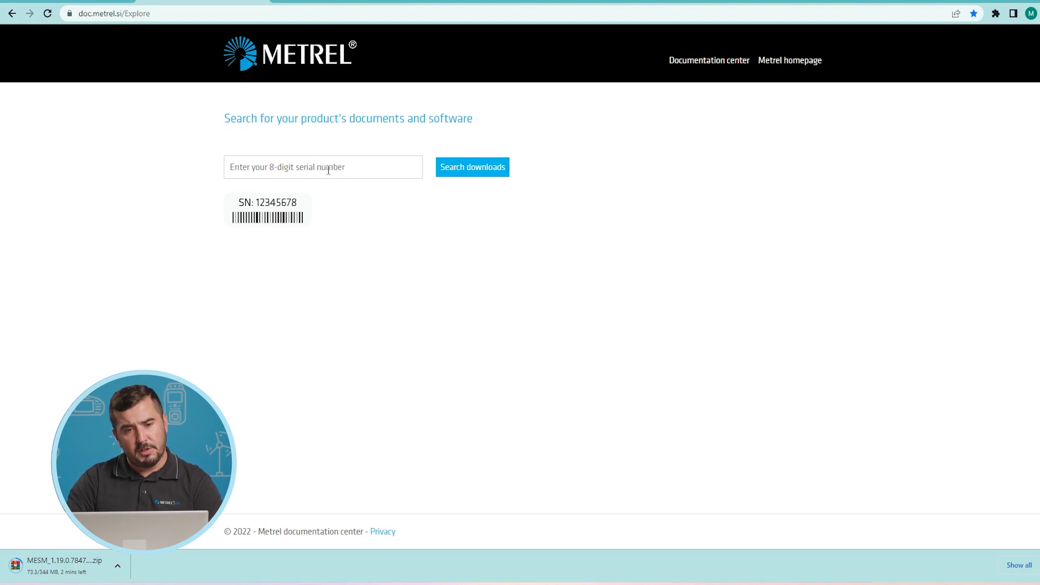
pyautogui.click(329, 170)
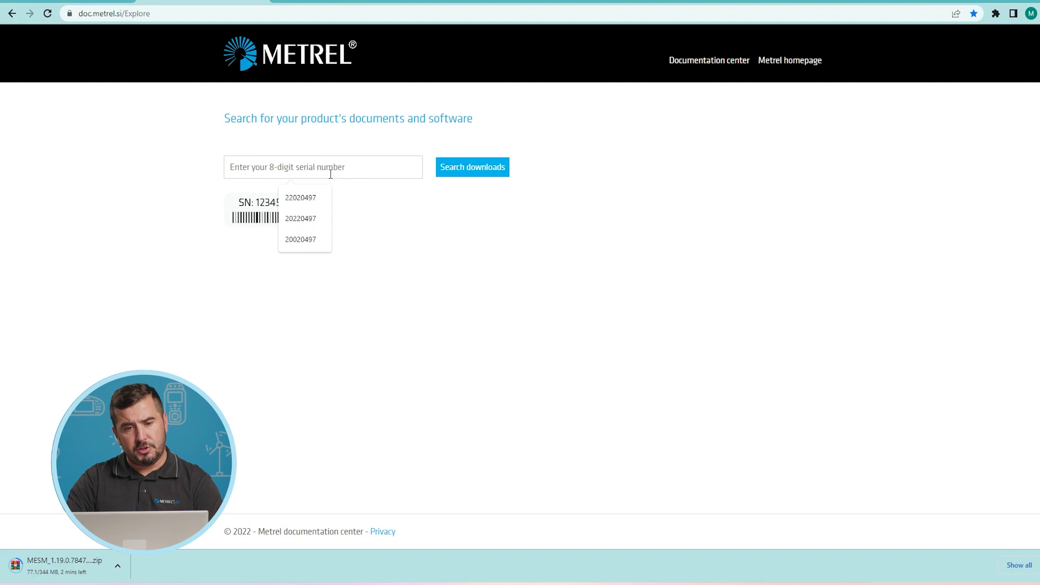
pyautogui.click(314, 200)
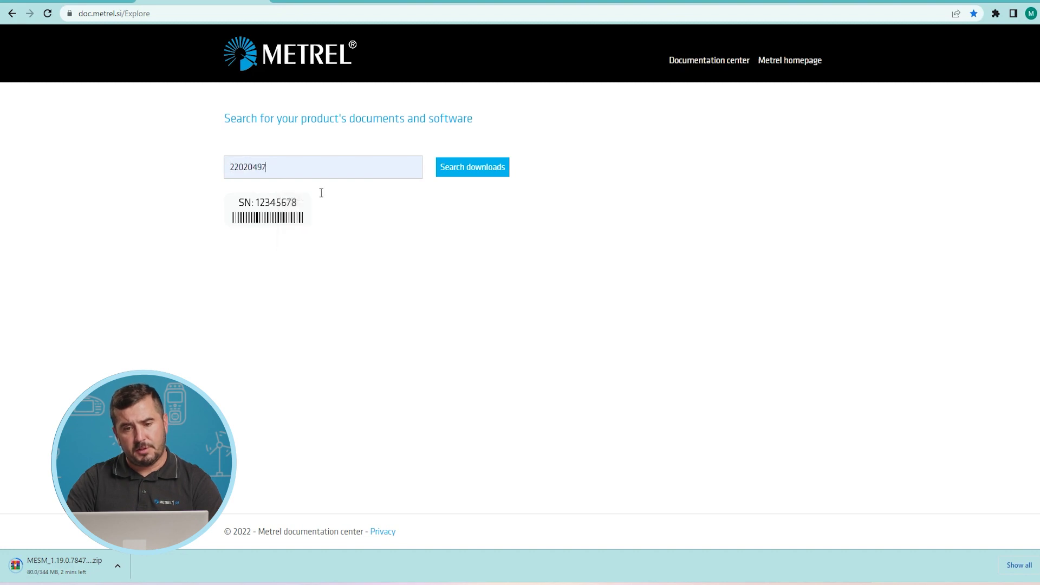
pyautogui.click(480, 169)
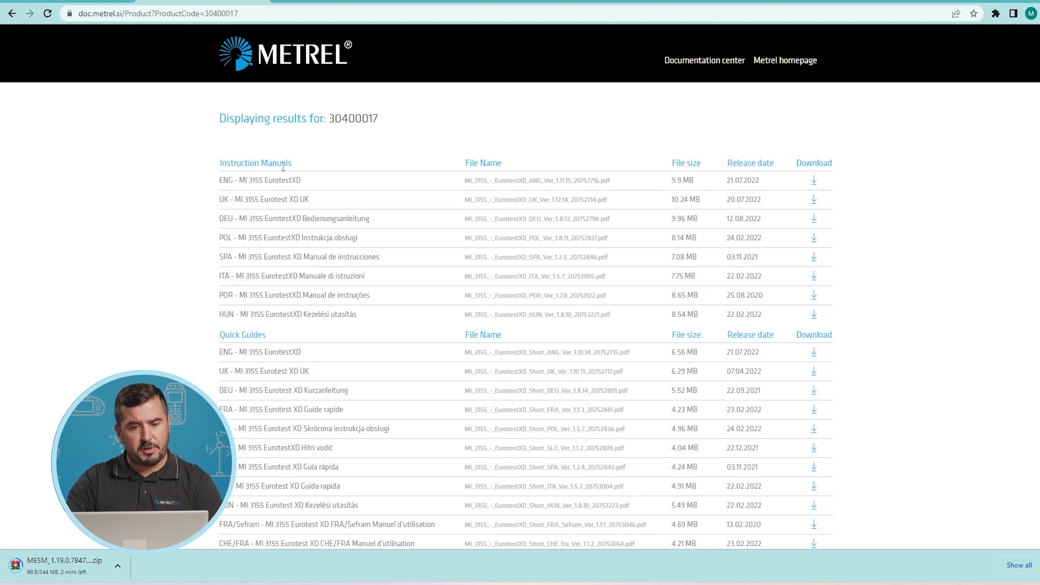
# Step: Scroll the MI 3155 EurotestXD results down to the Software section
pyautogui.scroll(-3, 481, 263)
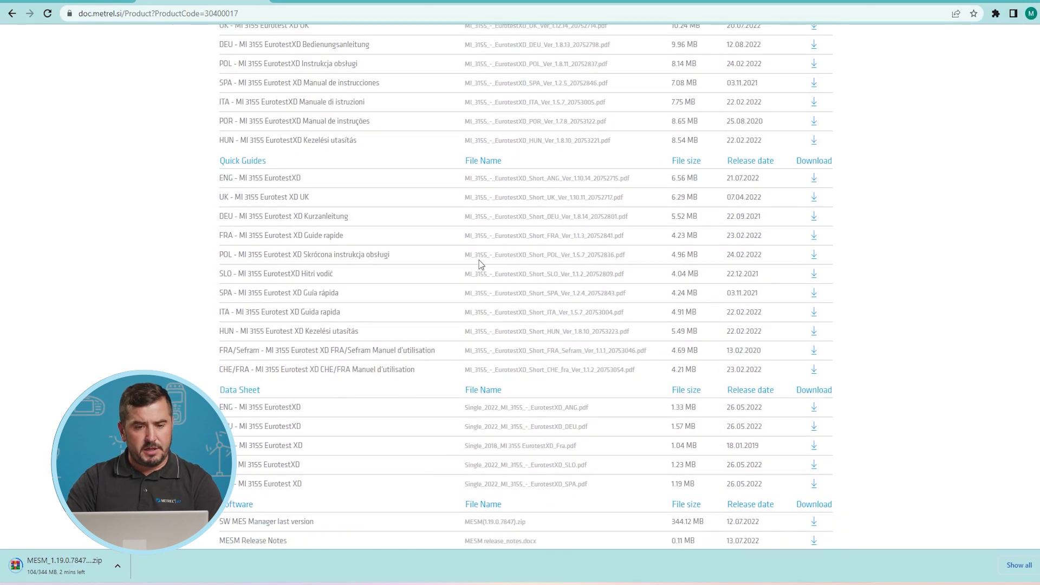
pyautogui.scroll(-2, 481, 263)
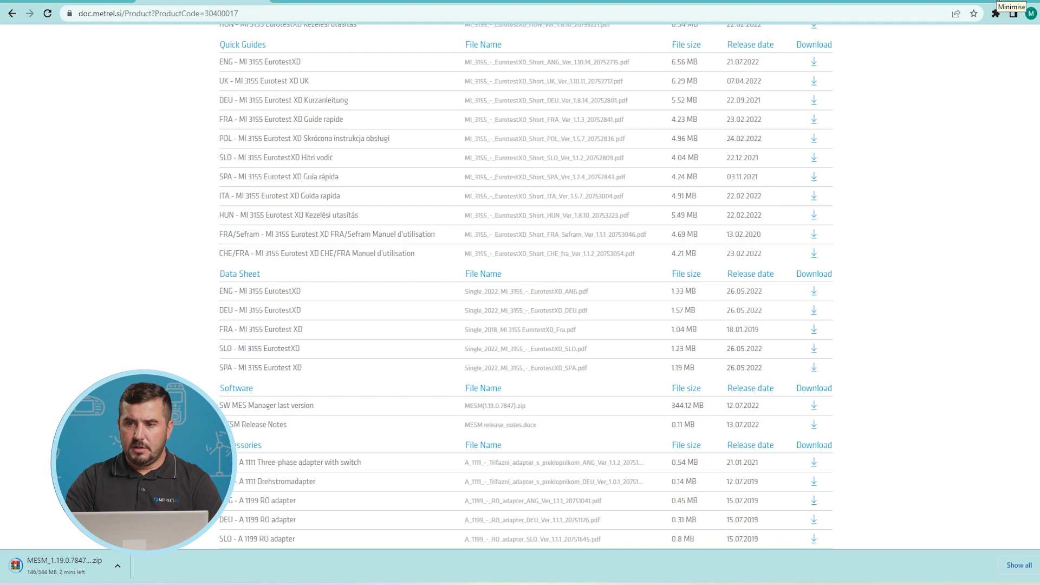
# Step: Minimise Chrome and launch setup.exe from the desktop to start the Metrel ES Manager installer
pyautogui.click(1012, 12)
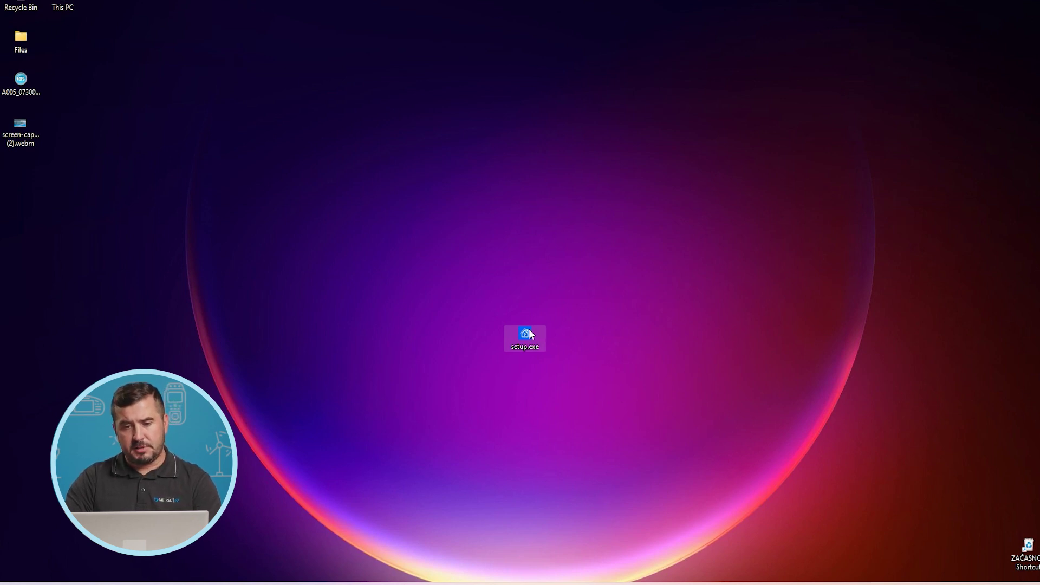
pyautogui.doubleClick(525, 334)
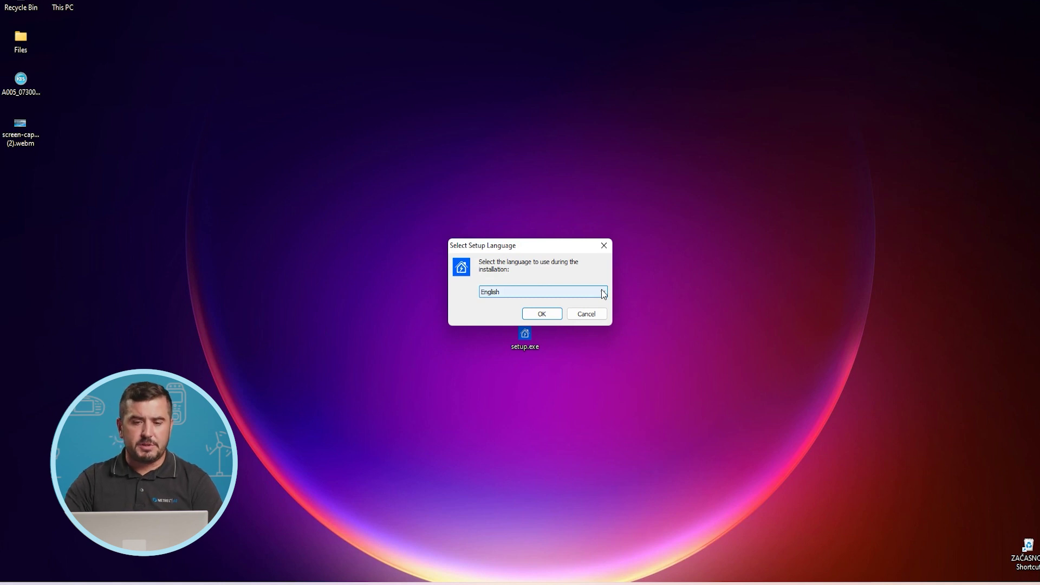
# Step: Keep English as the setup language and confirm it
pyautogui.click(603, 293)
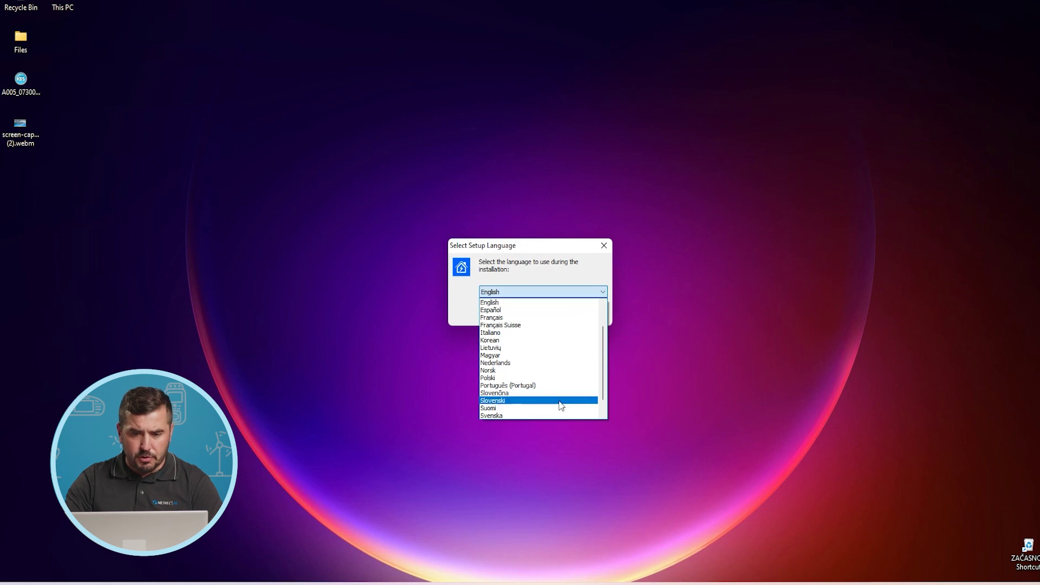
pyautogui.click(500, 302)
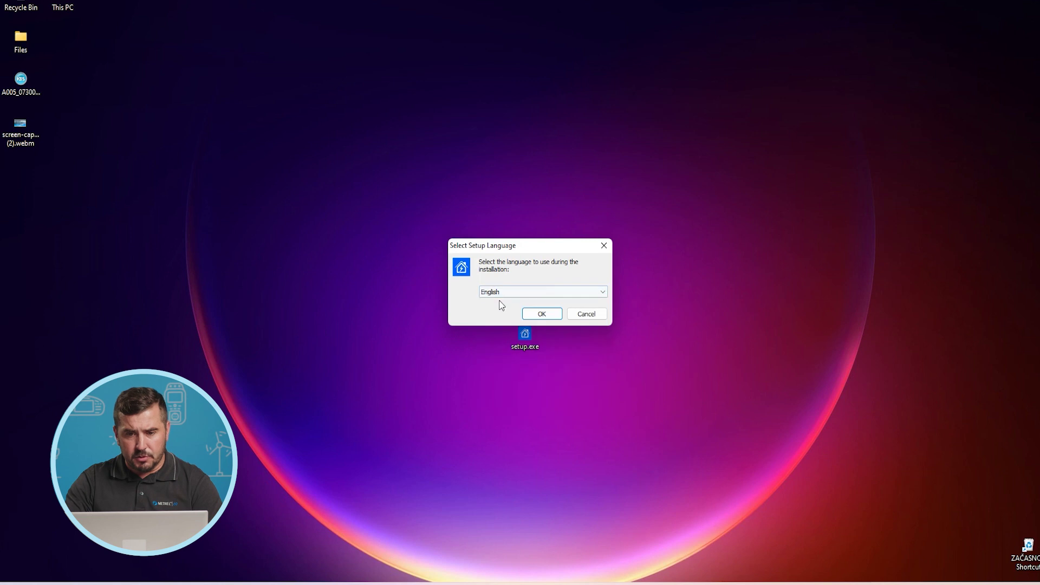
pyautogui.click(543, 315)
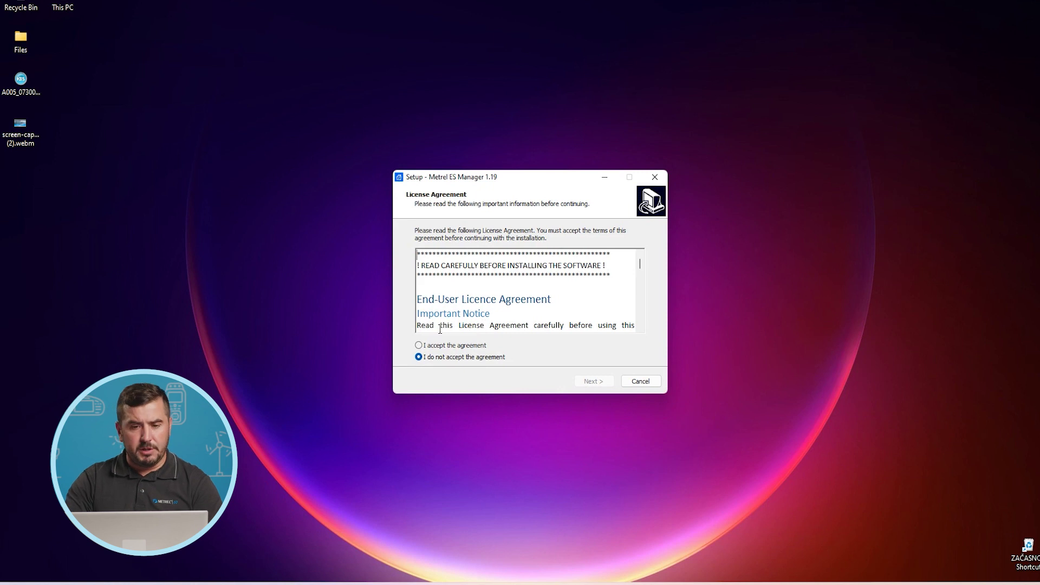
# Step: Accept the licence and install into the existing C:\Program Files (x86)\Metrel\MESM folder
pyautogui.click(419, 346)
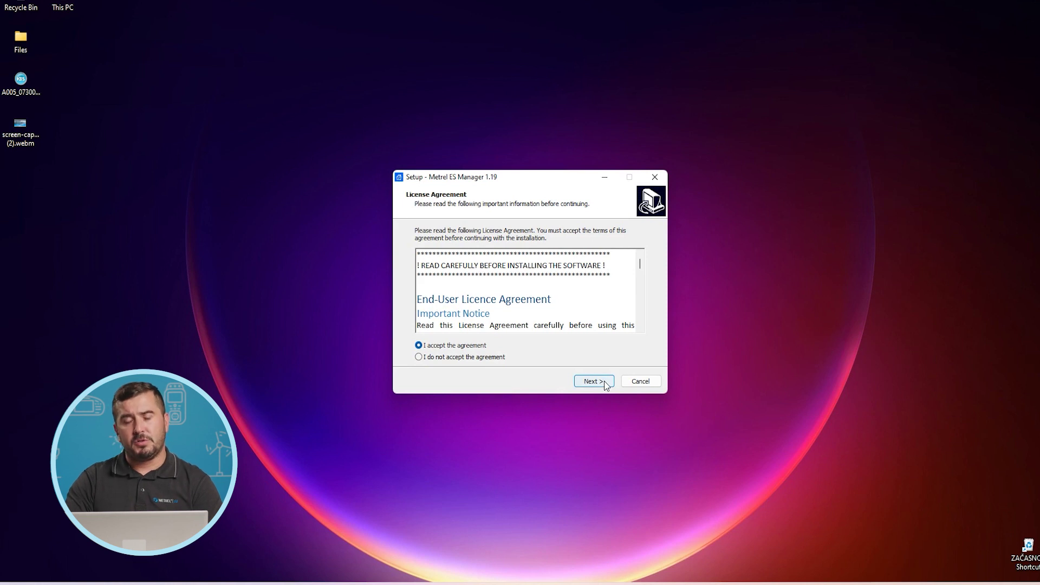
pyautogui.click(594, 381)
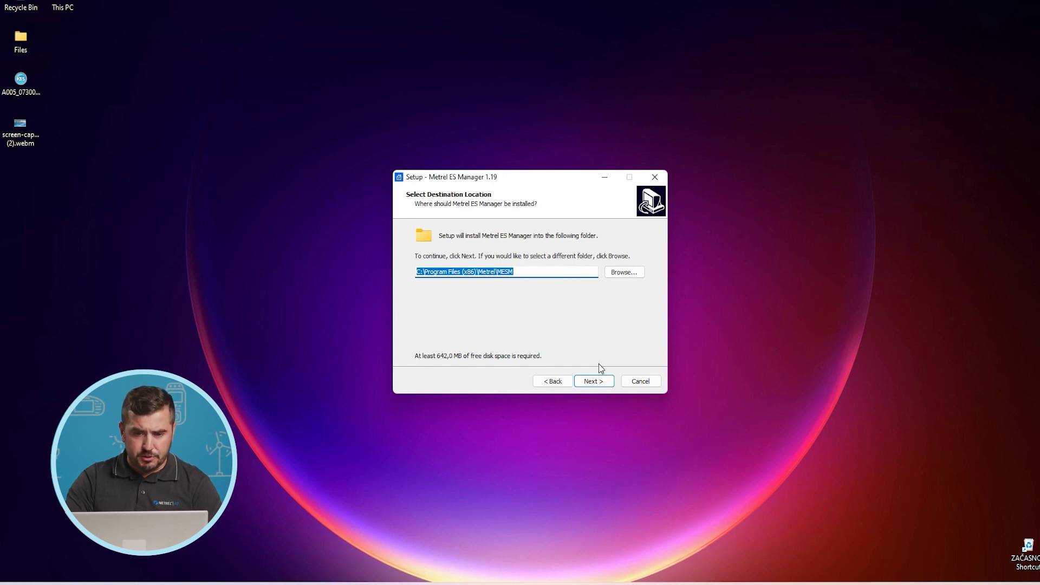
pyautogui.click(598, 382)
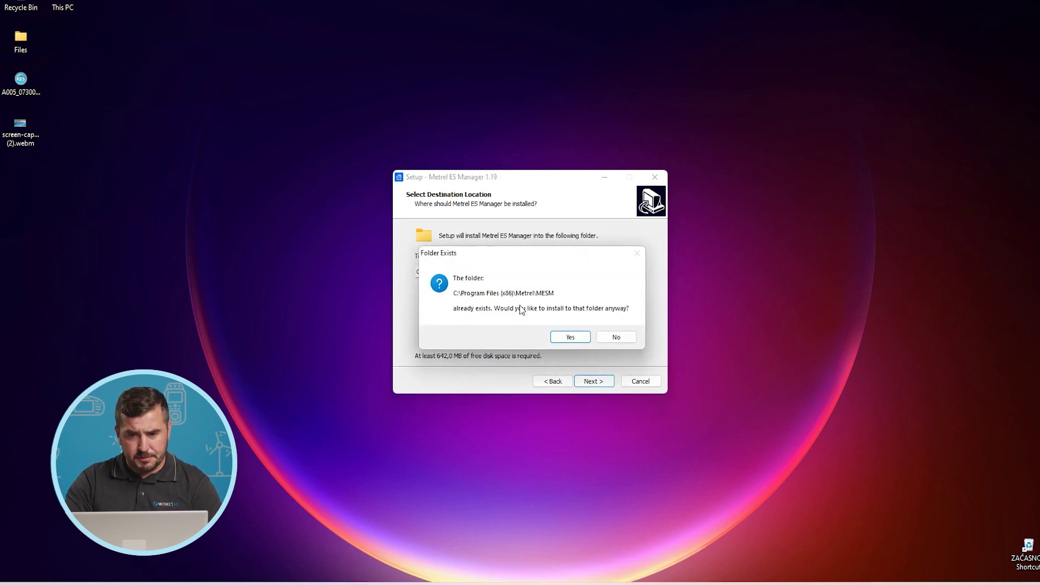
pyautogui.click(570, 338)
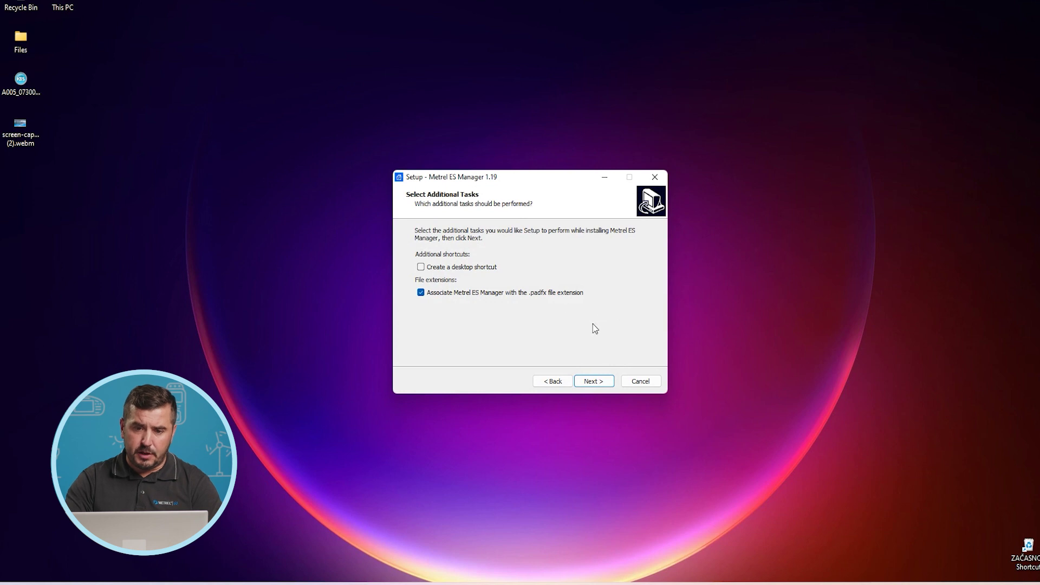
# Step: Keep the default tasks (.padfx association, no desktop shortcut) and continue to Ready to Install
pyautogui.click(602, 382)
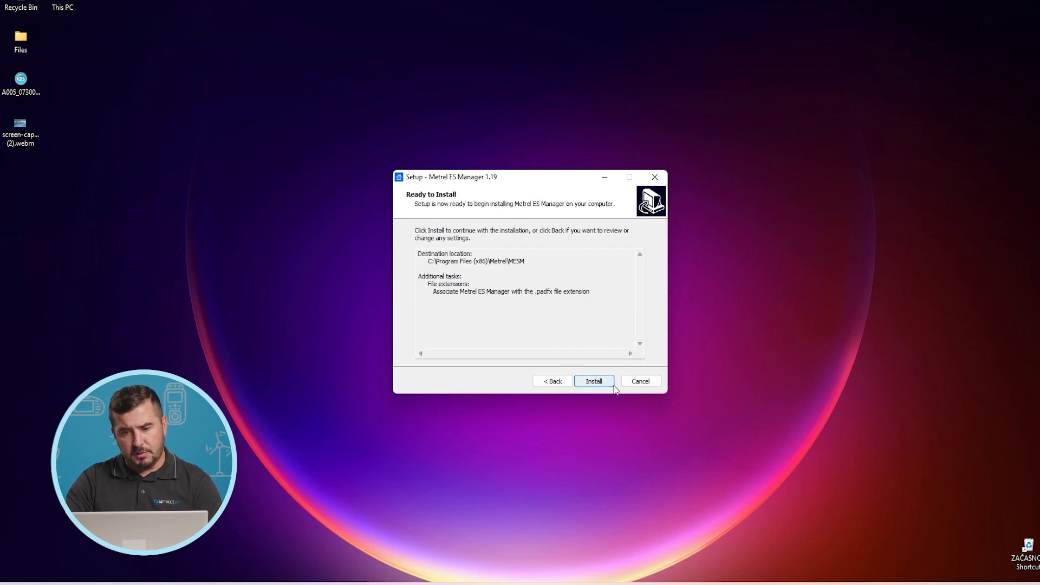
# Step: Install Metrel ES Manager and its drivers, then finish with Launch Metrel ES Manager checked
pyautogui.click(599, 382)
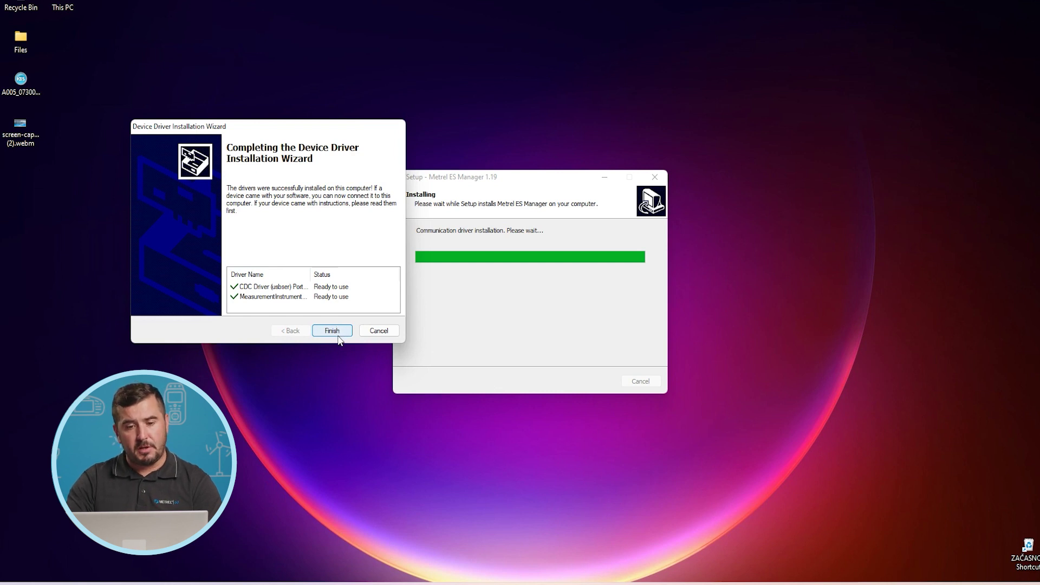
pyautogui.click(339, 330)
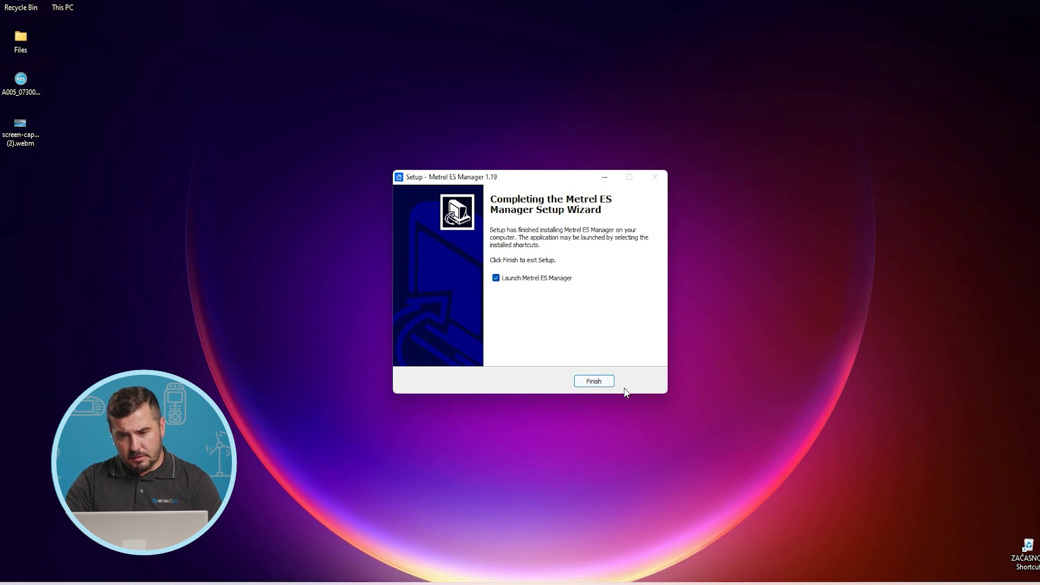
pyautogui.click(601, 382)
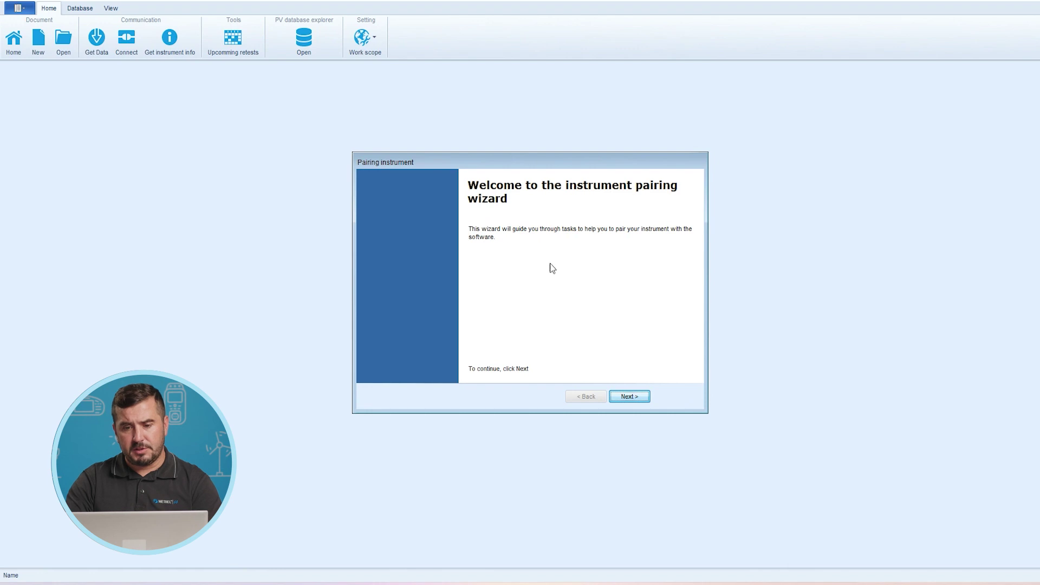
# Step: Pair the connected MI 3360, skip the firmware upgrade, and finish the wizard
pyautogui.click(632, 401)
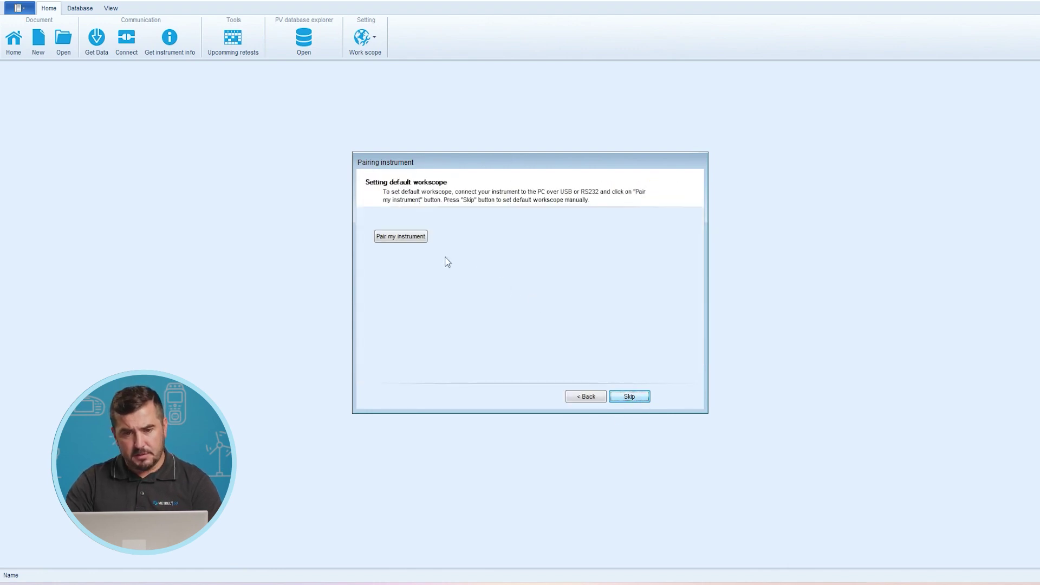
pyautogui.click(413, 237)
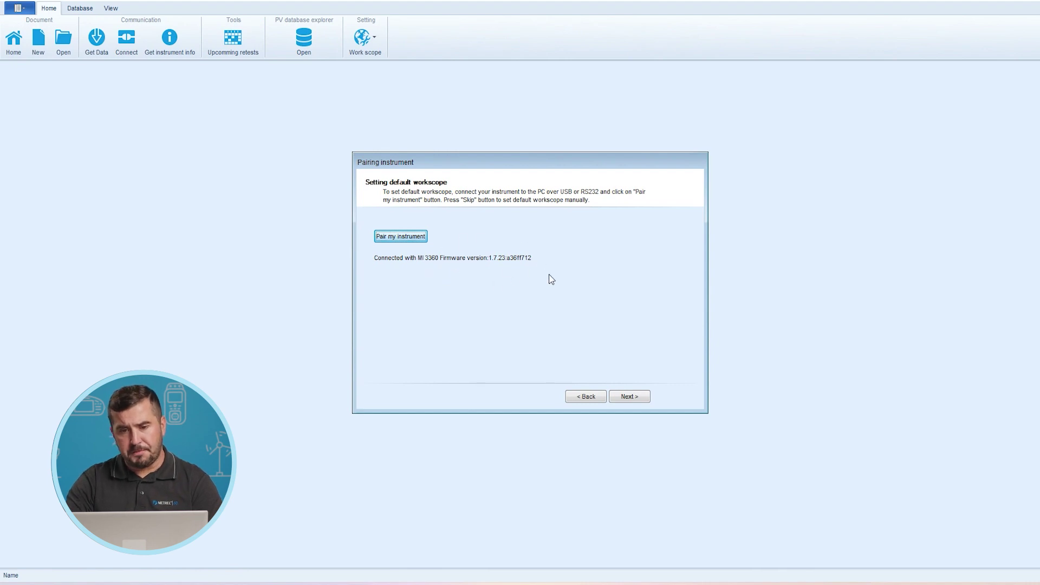
pyautogui.click(634, 398)
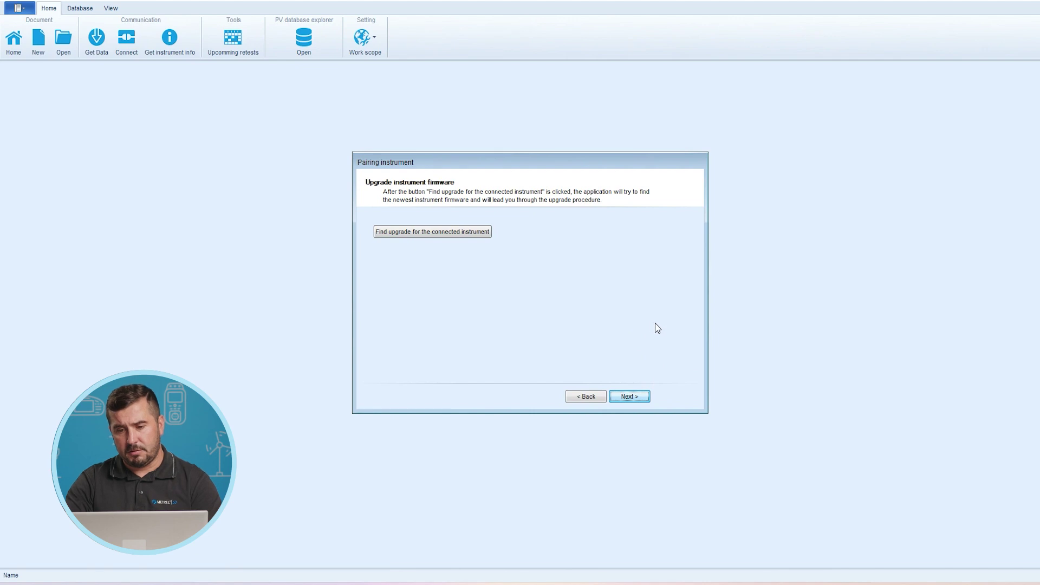
pyautogui.click(637, 396)
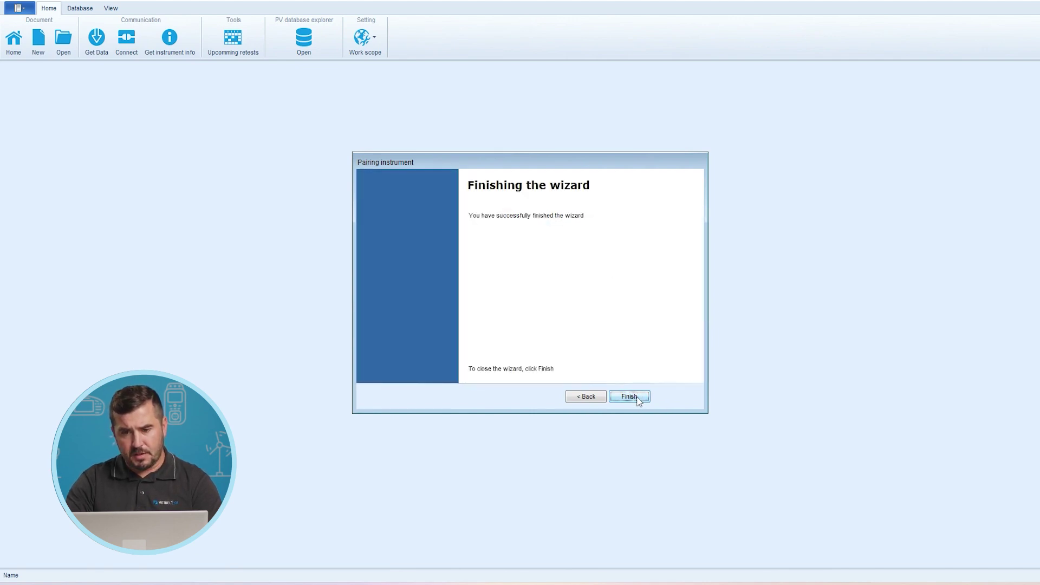
pyautogui.click(637, 399)
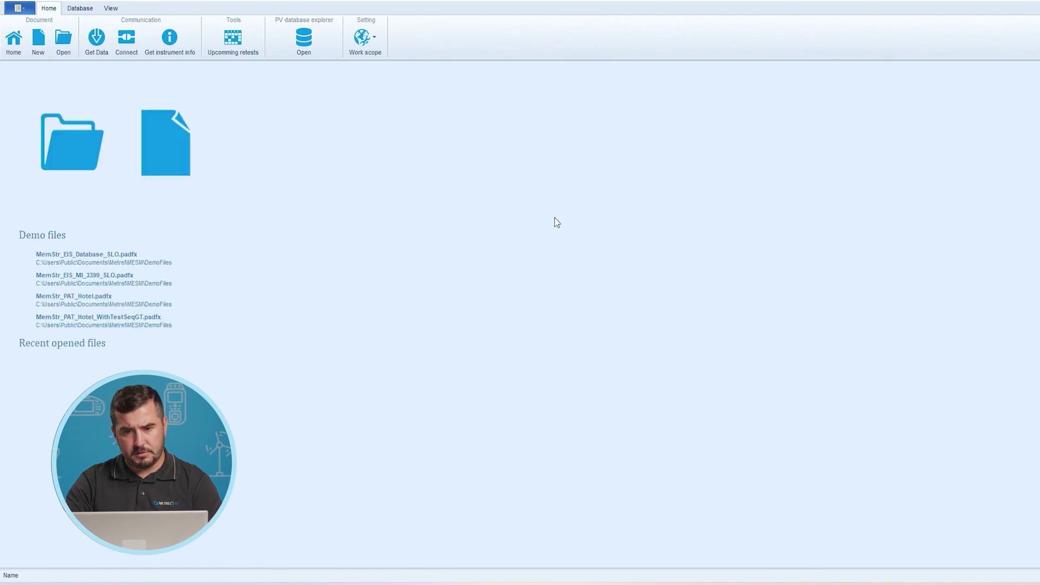